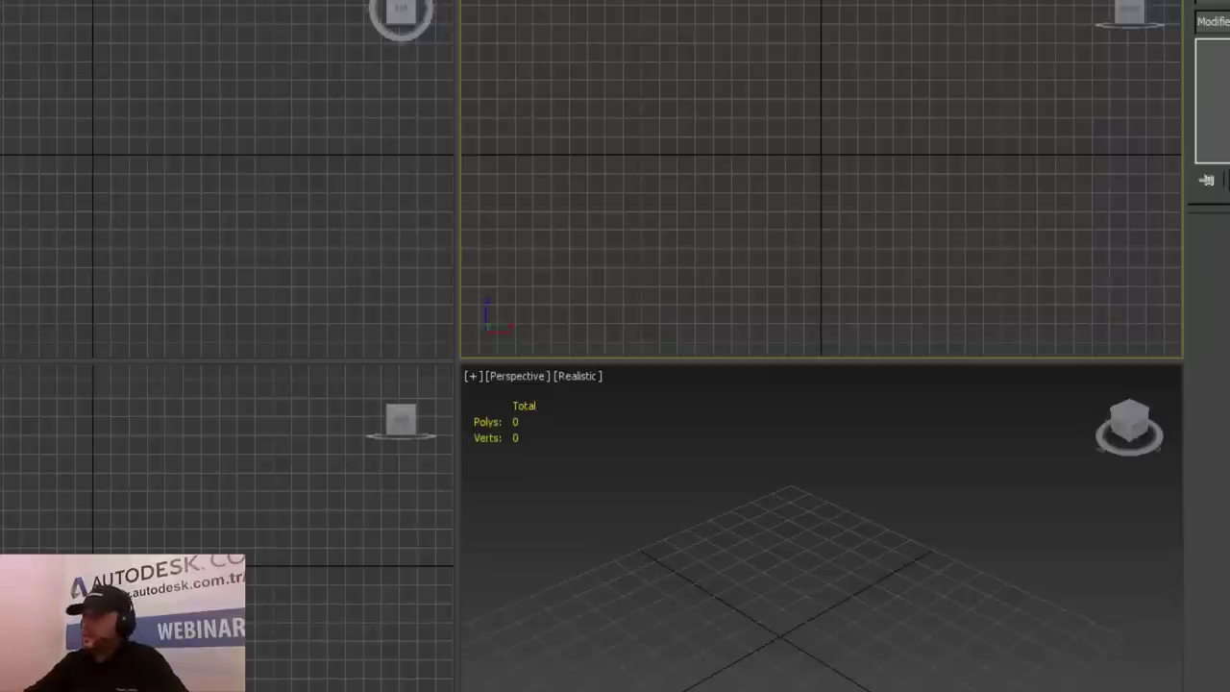
Step: Create a dense 262,144-poly teapot in the Top viewport and maximize the Perspective view
{"action": "left_click", "coordinate": [1209, 4]}
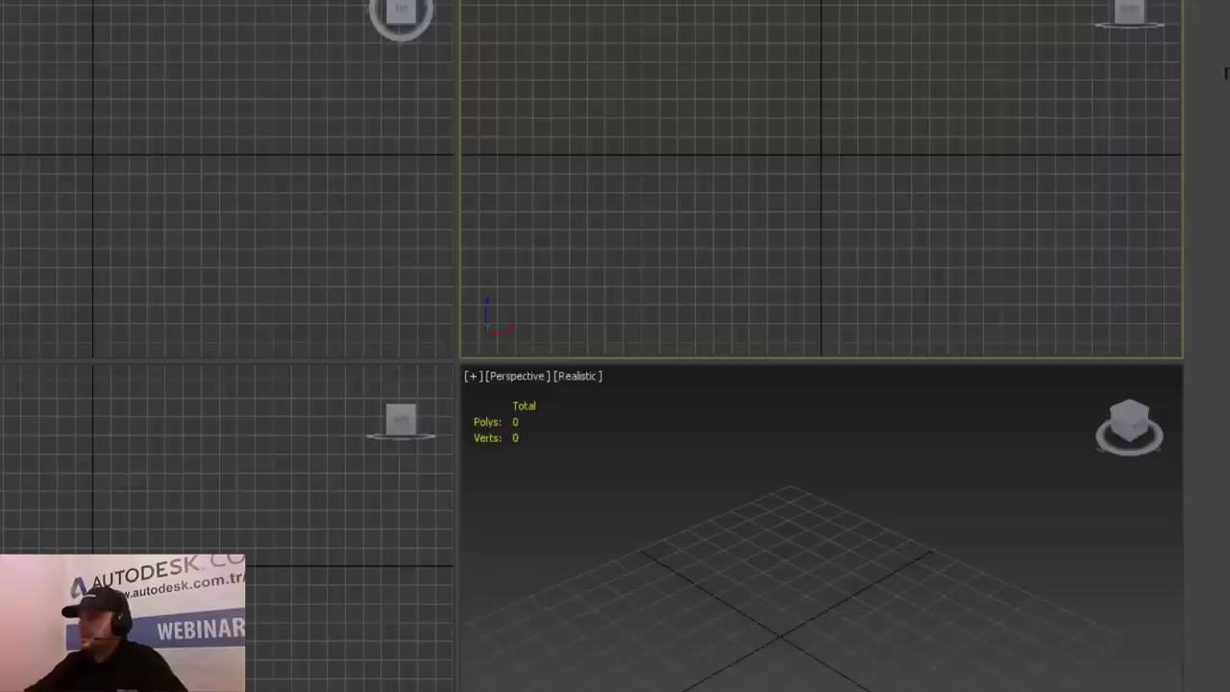
{"action": "left_click", "coordinate": [1219, 178]}
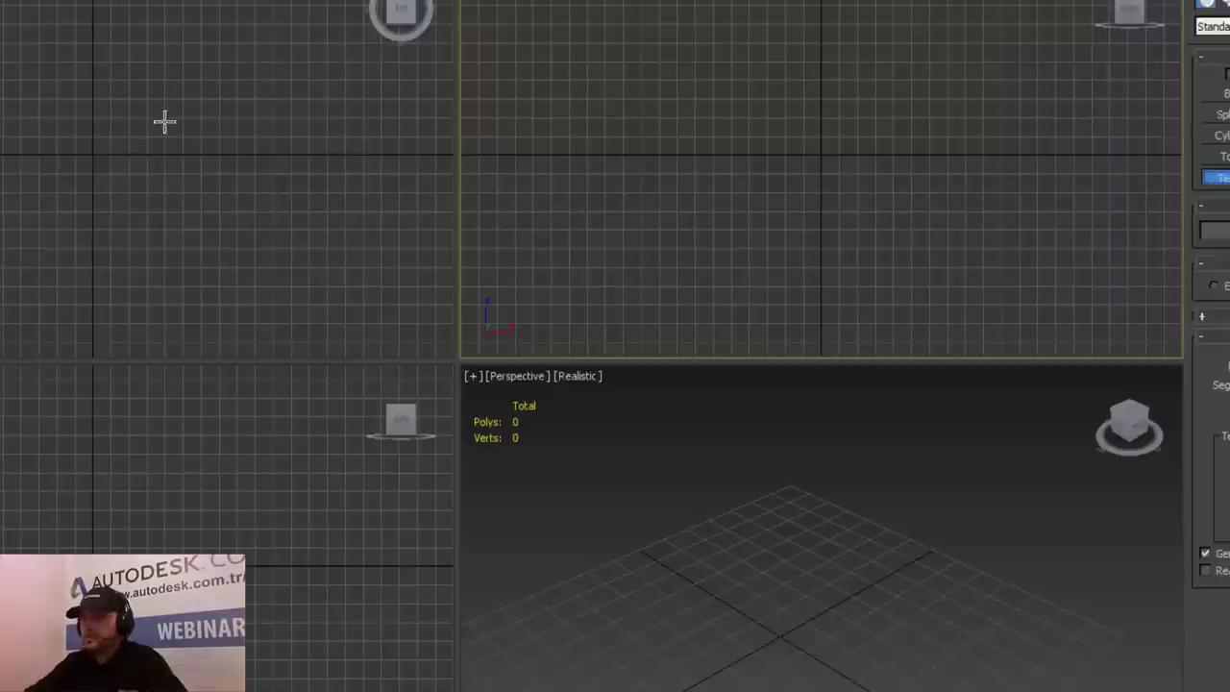
{"action": "left_click_drag", "start_coordinate": [37, 109], "coordinate": [134, 169]}
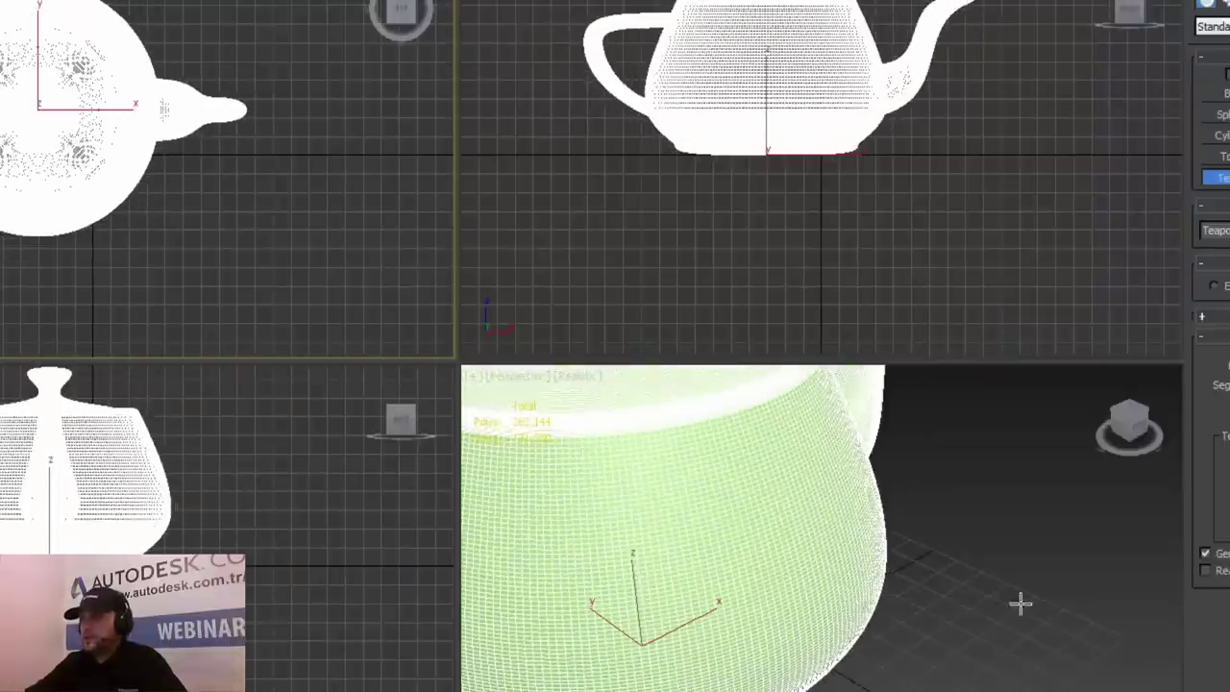
{"action": "scroll", "coordinate": [1051, 590], "scroll_direction": "down", "scroll_amount": 4}
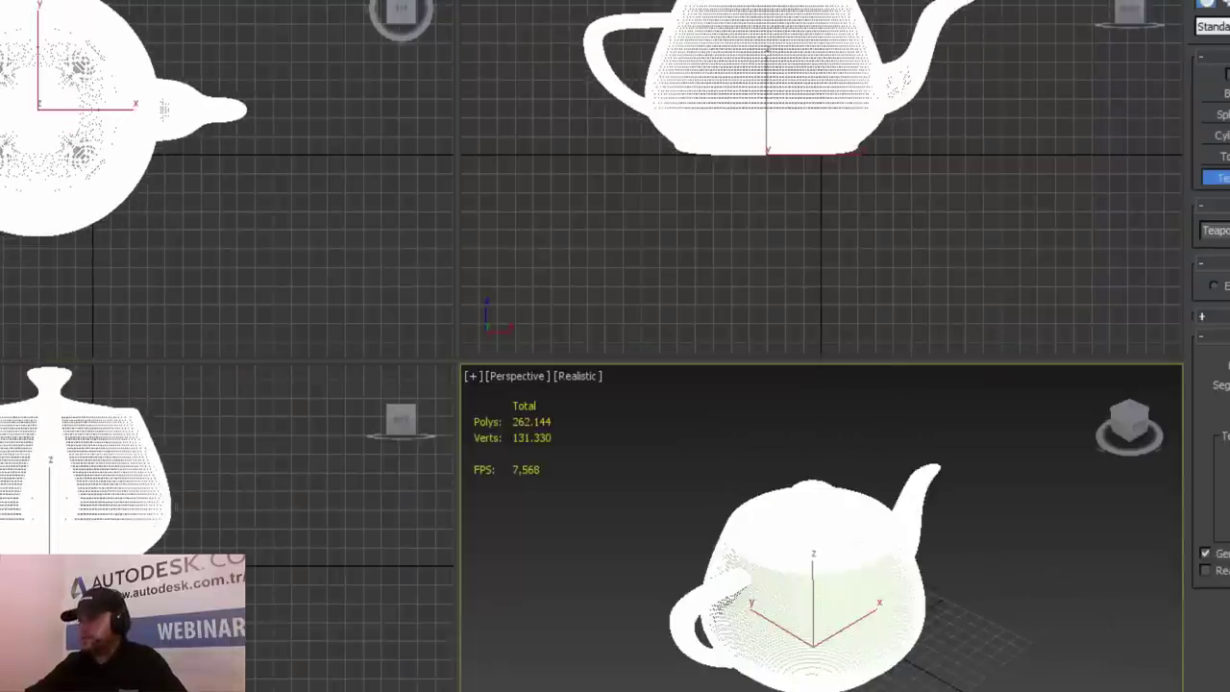
{"action": "key", "text": "alt+w"}
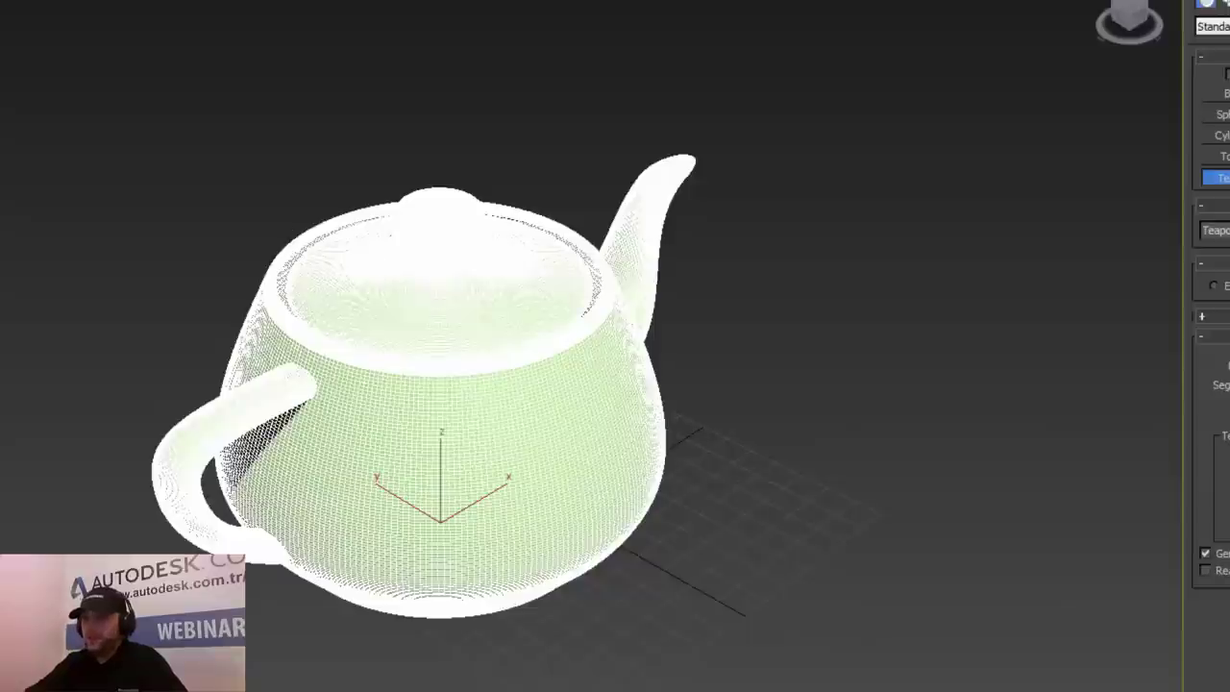
{"action": "key", "text": "w"}
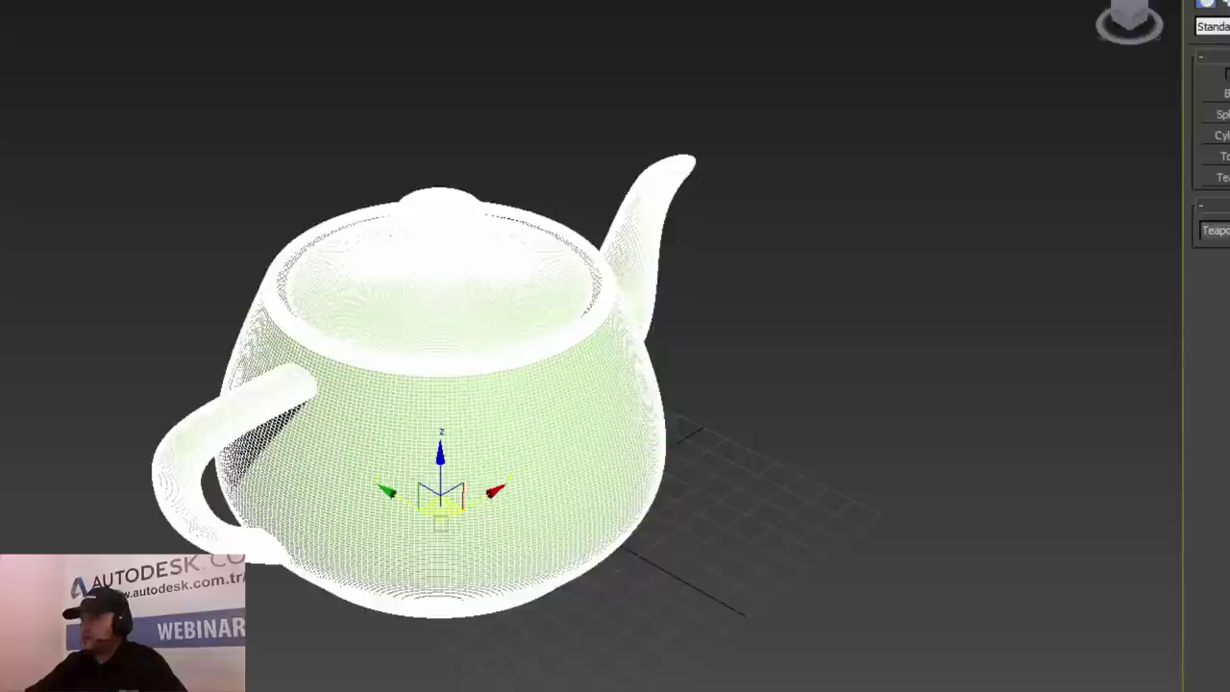
Step: Show the teapot's modifier stack in the Modify panel, reselect the teapot, and open the Modifier List
{"action": "left_click", "coordinate": [1225, 5]}
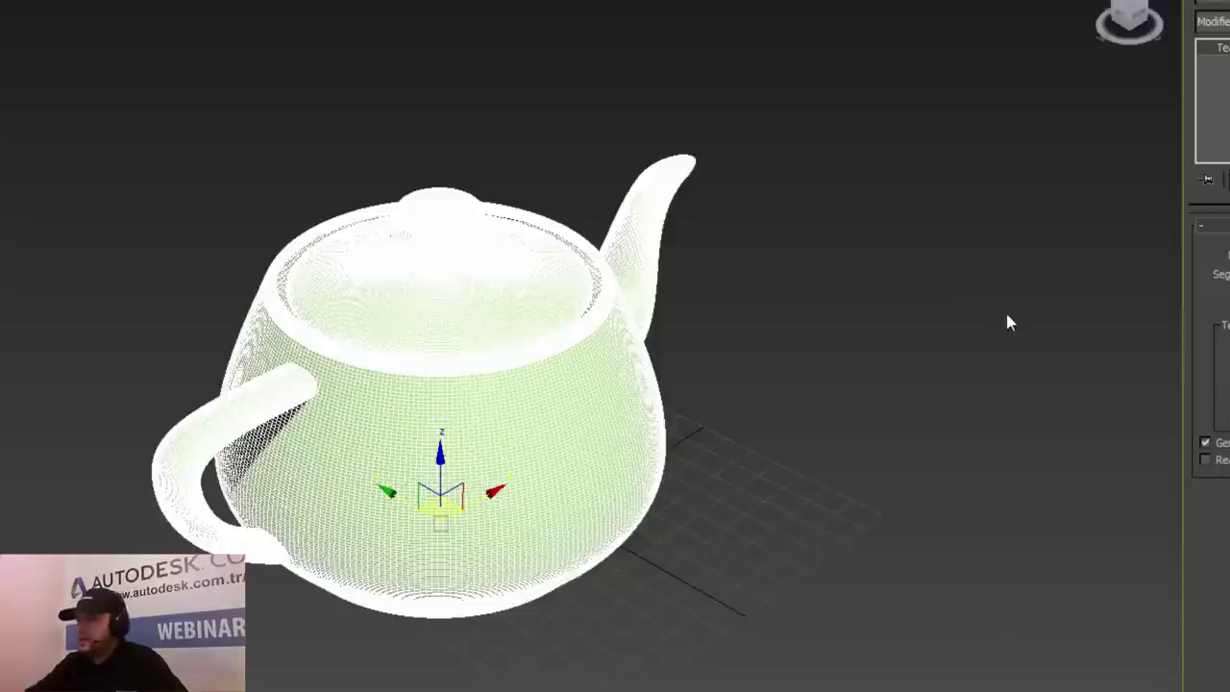
{"action": "left_click", "coordinate": [901, 401]}
{"action": "left_click", "coordinate": [412, 501]}
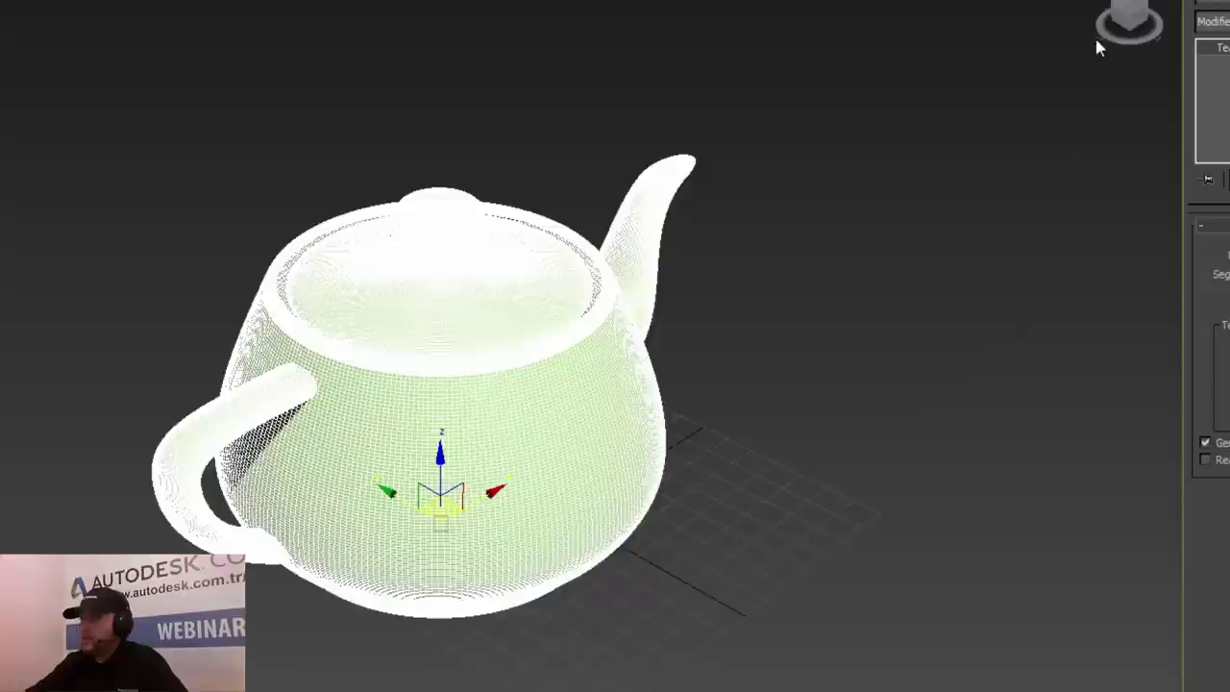
{"action": "left_click", "coordinate": [1212, 22]}
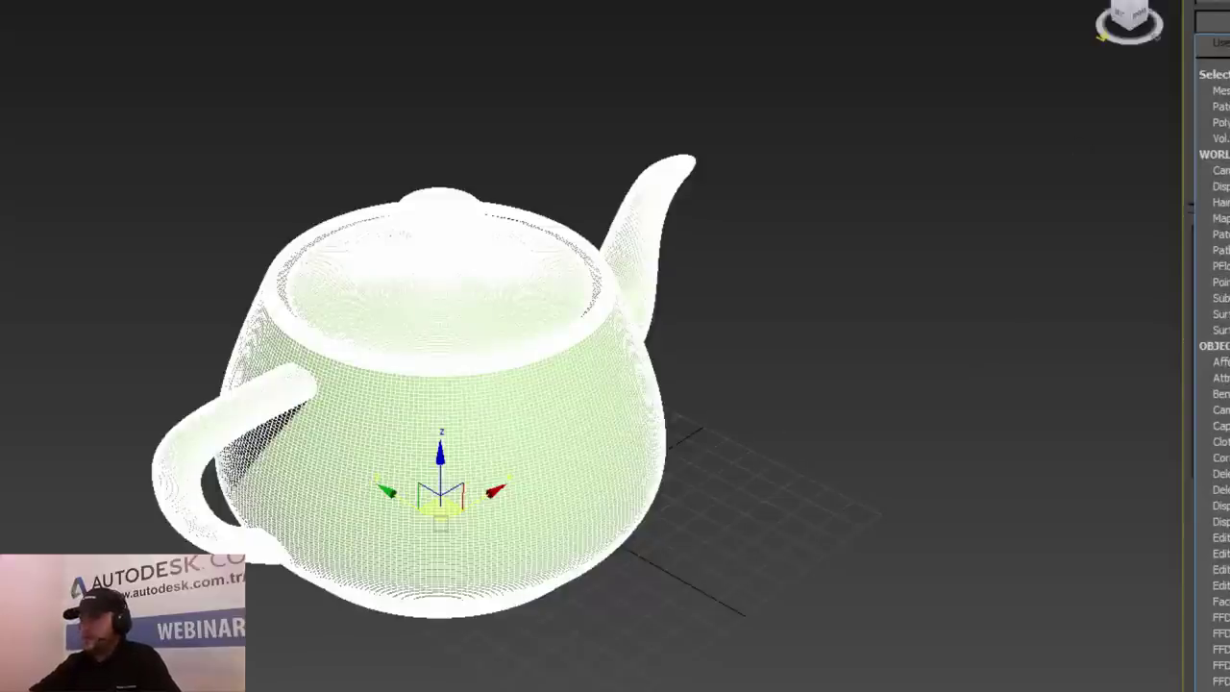
Step: Add the MultiRes modifier to the teapot by entering 'mu' in the Modifier List
{"action": "type", "text": "mu"}
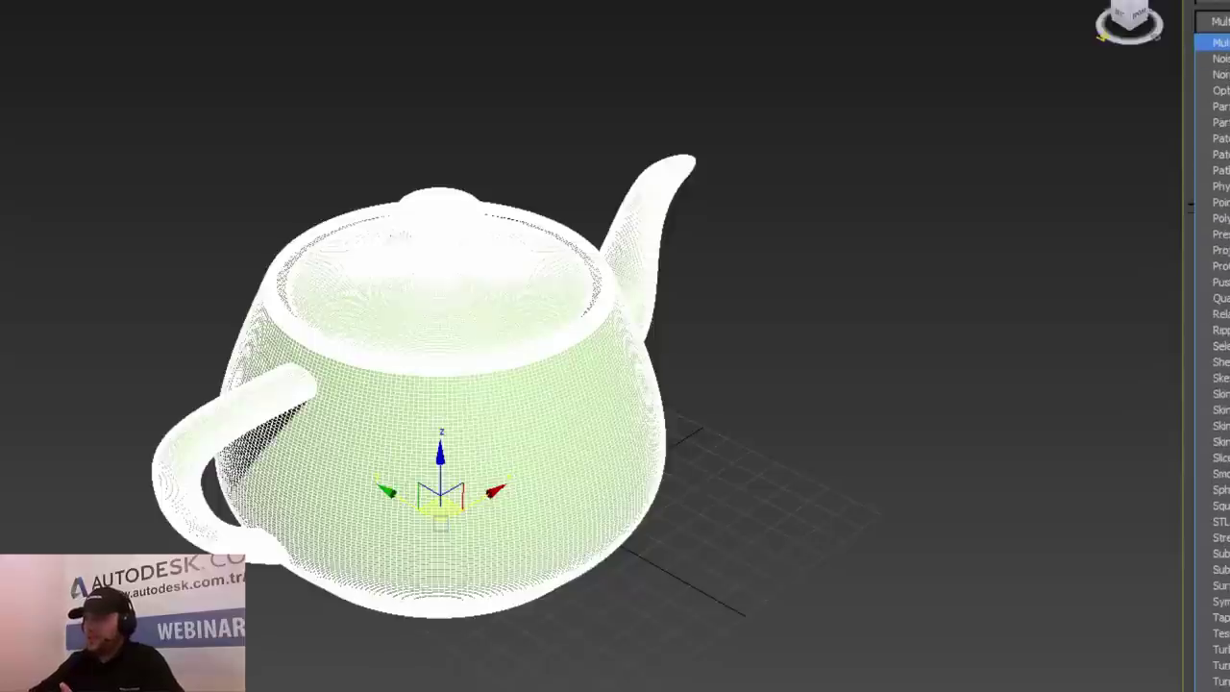
{"action": "key", "text": "Return"}
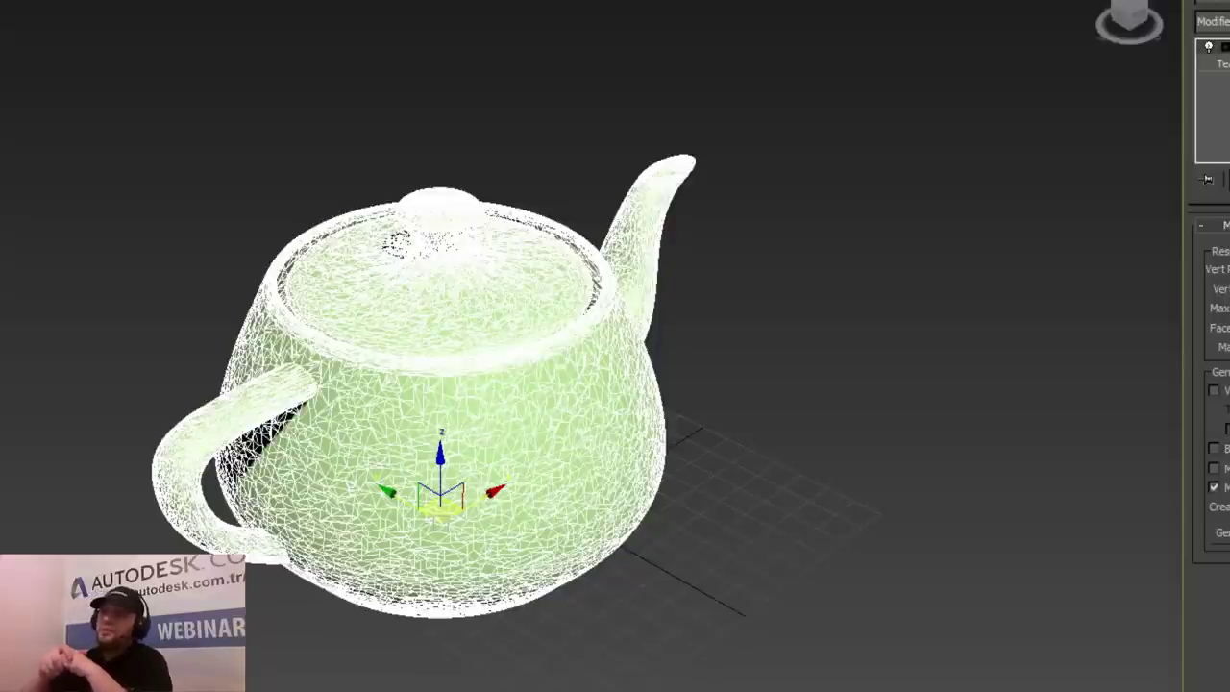
{"action": "left_click", "coordinate": [814, 209]}
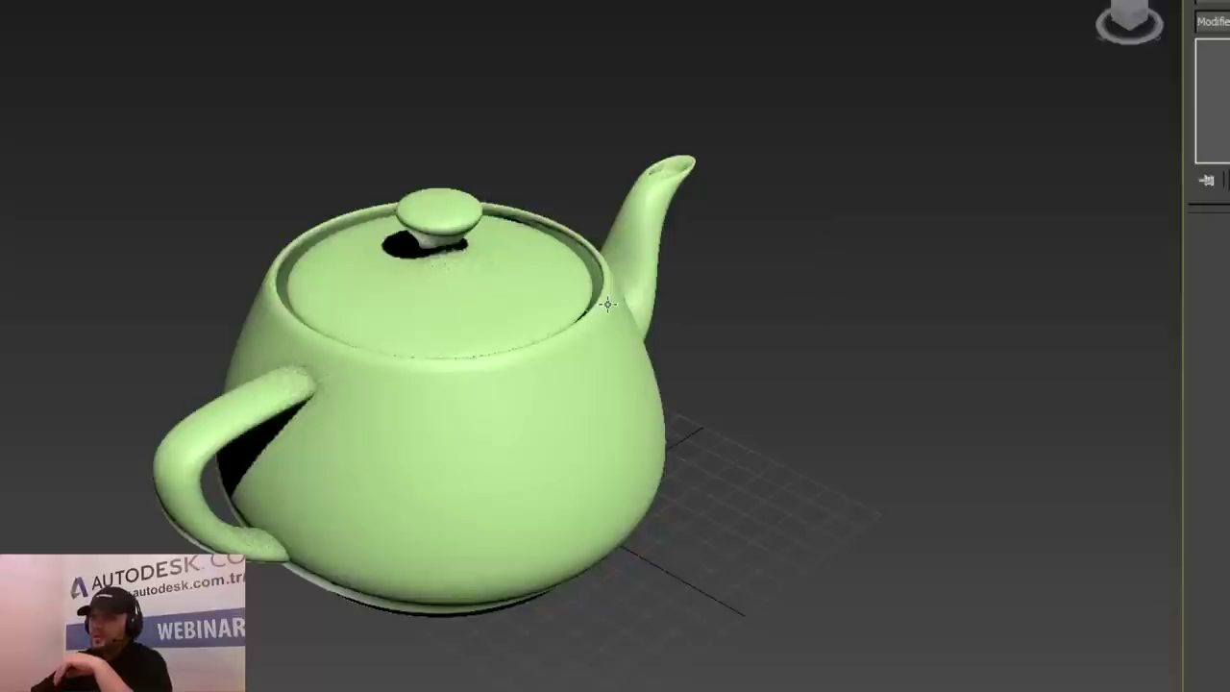
{"action": "left_click", "coordinate": [544, 308]}
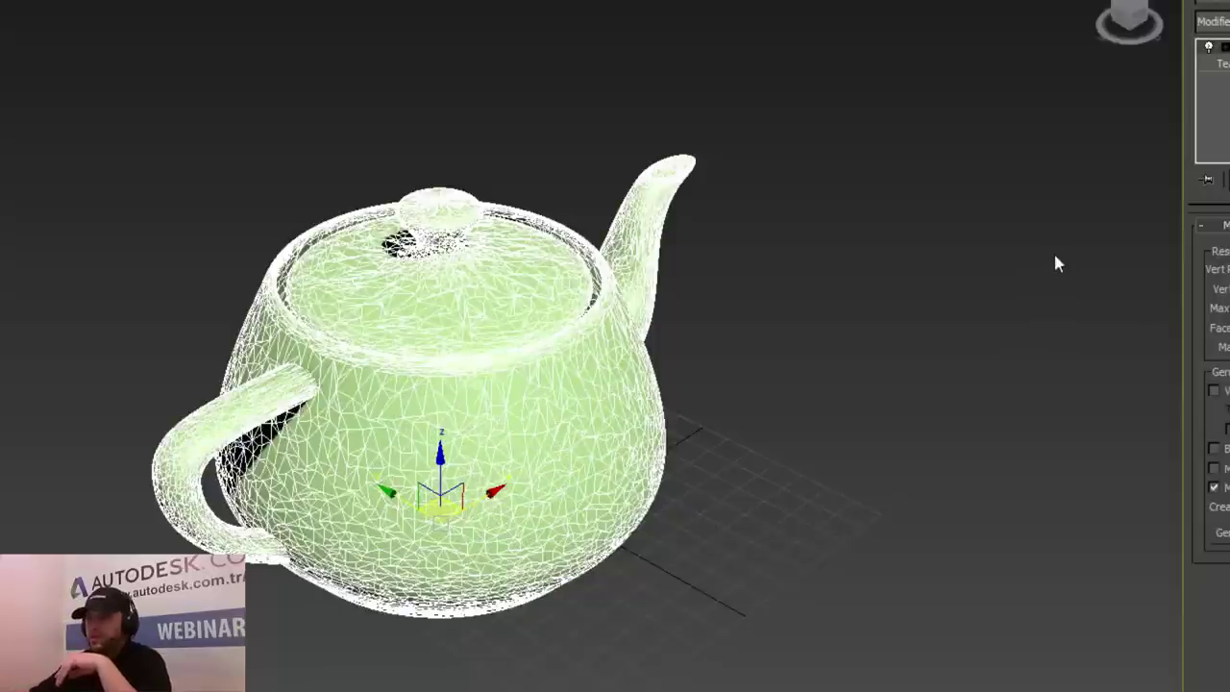
{"action": "left_click", "coordinate": [1009, 273]}
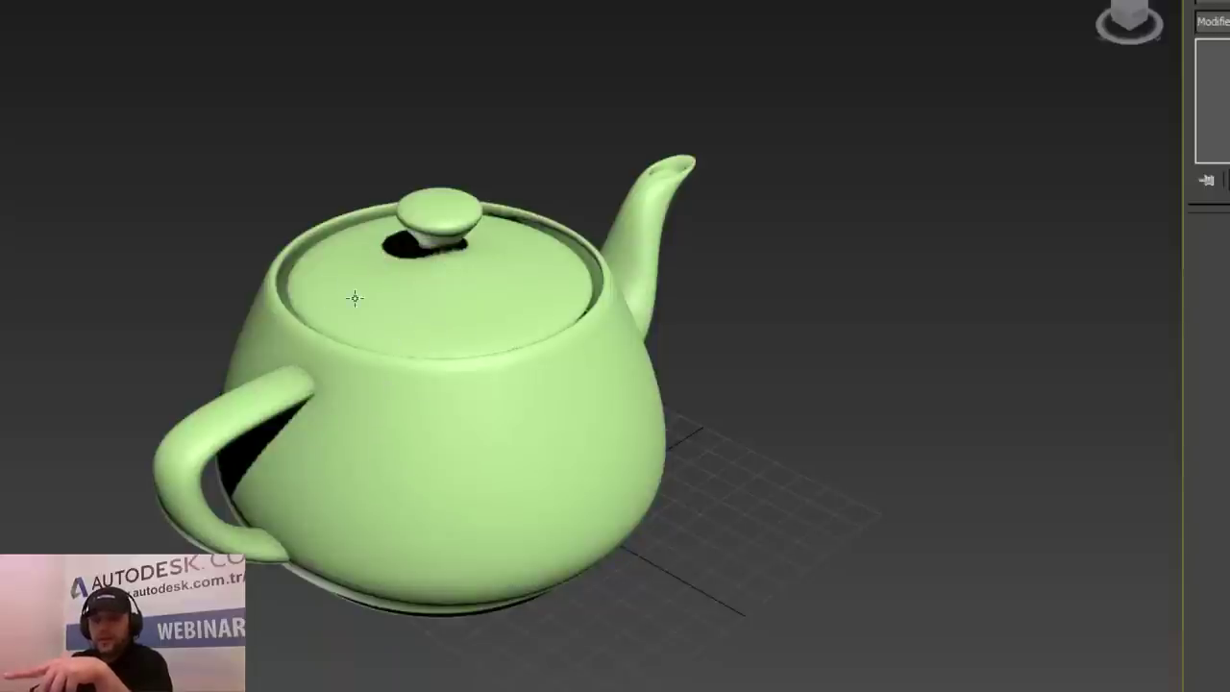
{"action": "left_click", "coordinate": [416, 348]}
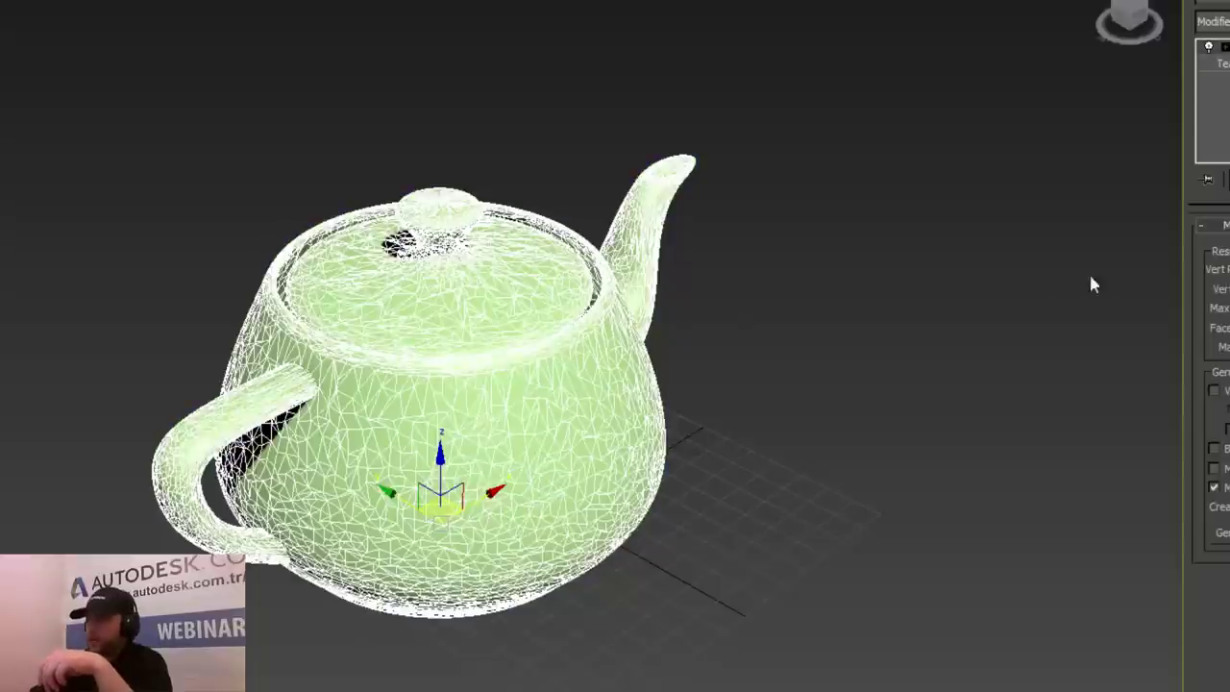